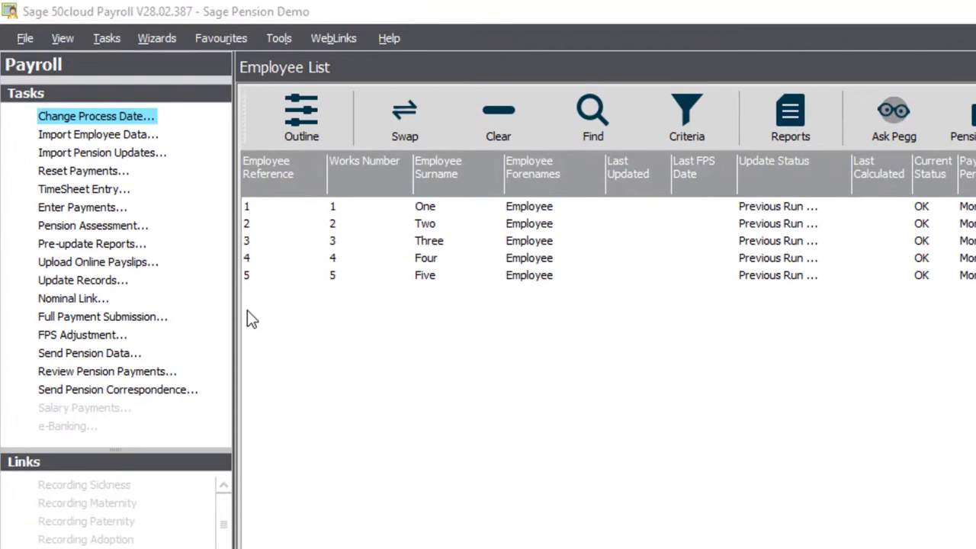
Change the payroll process date from 15/06/2022 to 01/06/2022
click(137, 122)
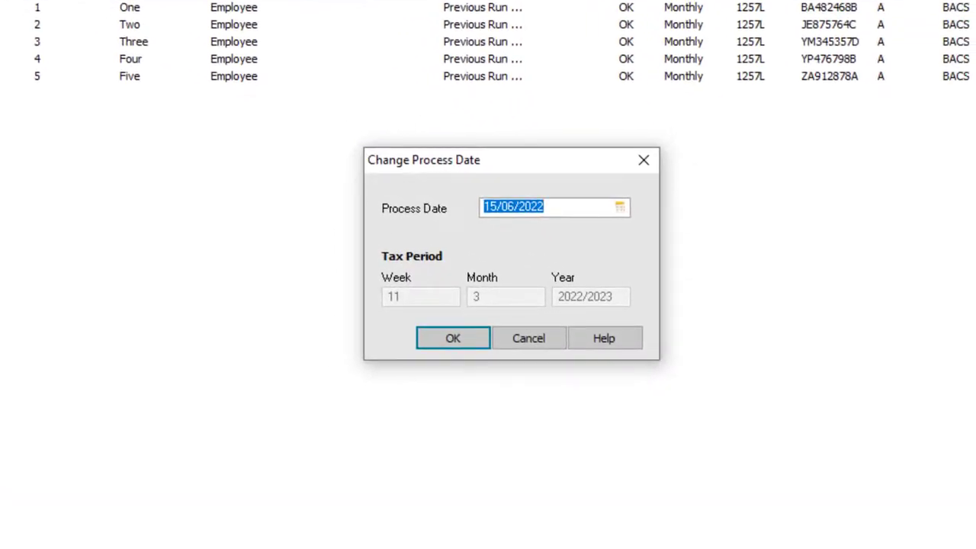
text(01/06/2022)
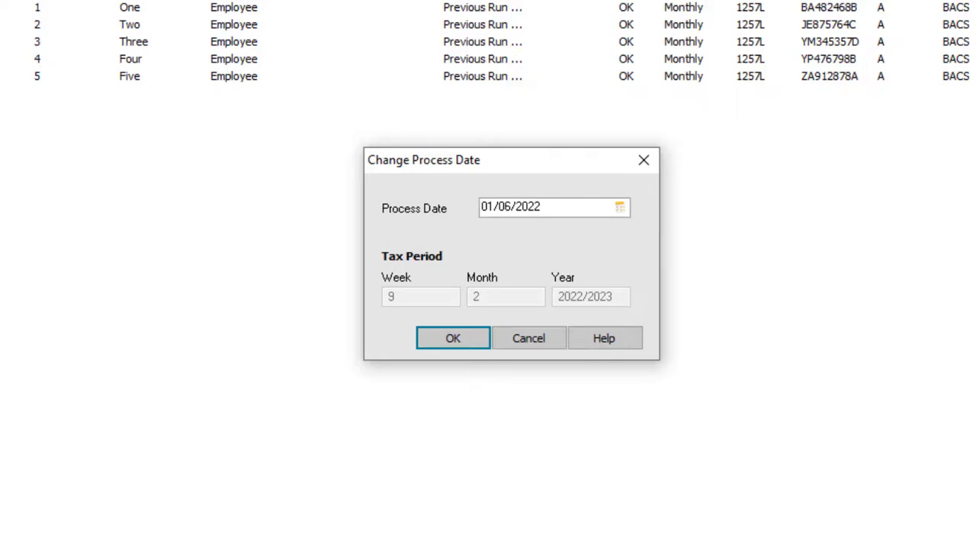
click(445, 341)
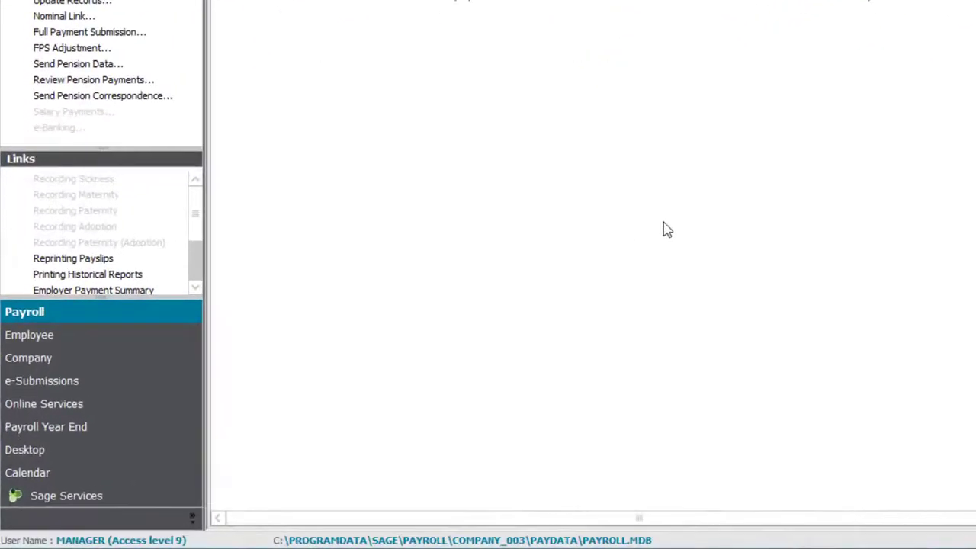
Back up company data through the Backup Wizard before entering the Pensions Module
click(127, 330)
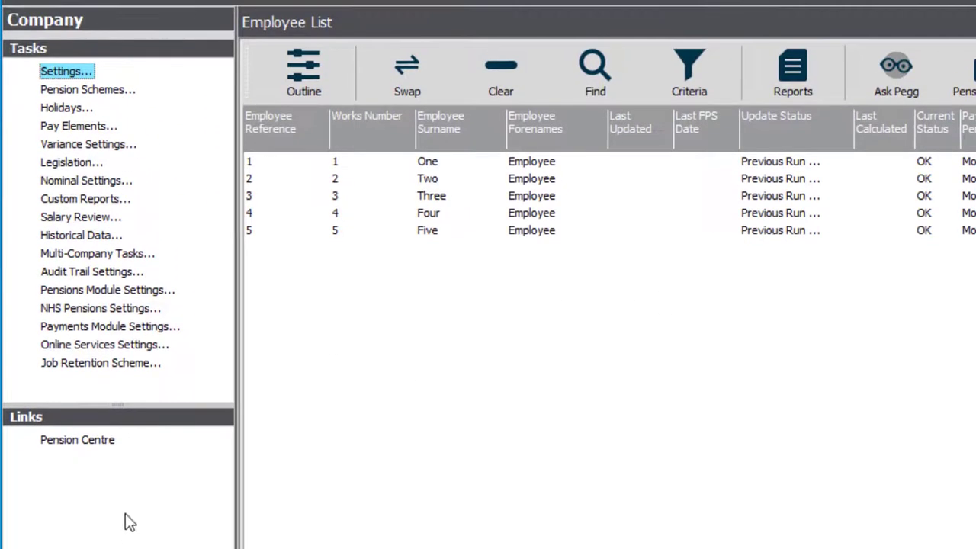
click(119, 295)
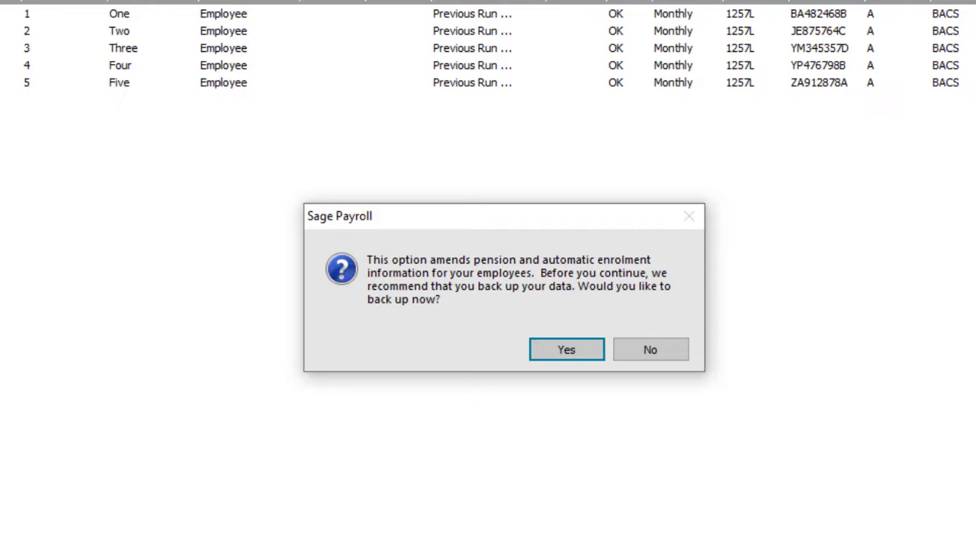
click(566, 349)
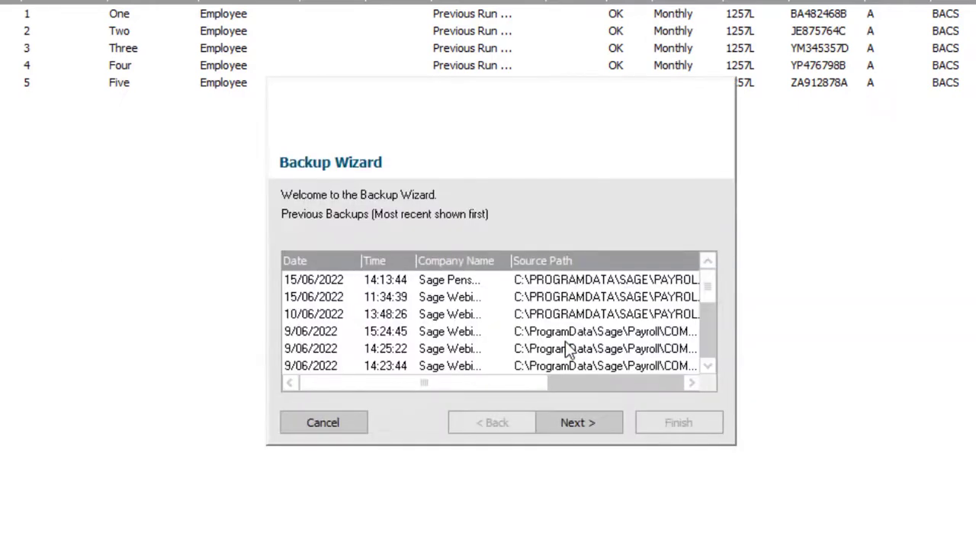
click(577, 430)
click(577, 430)
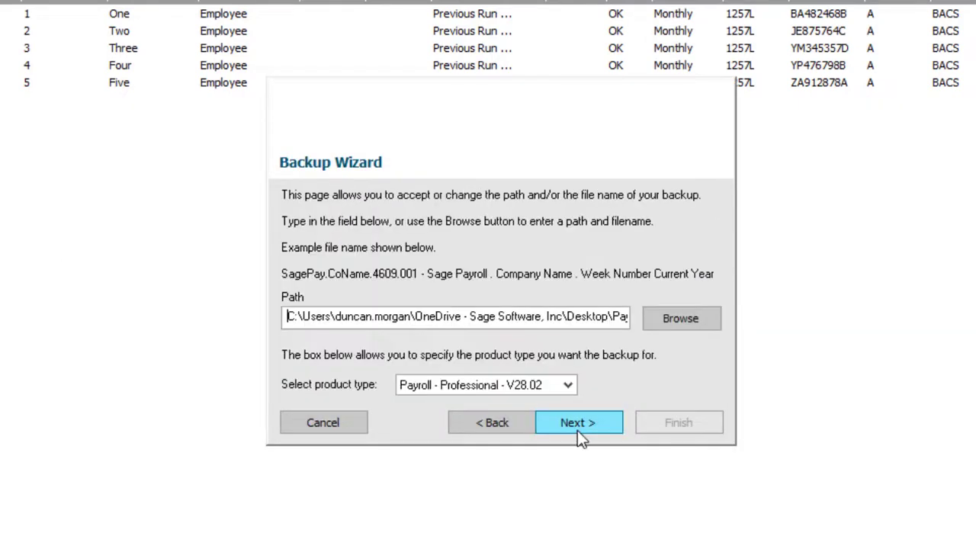
click(577, 430)
click(651, 426)
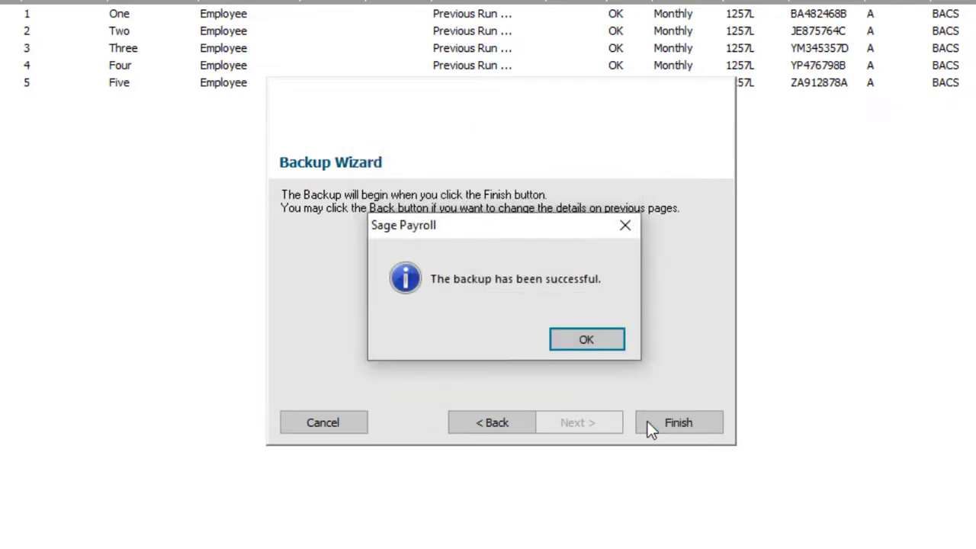
click(583, 342)
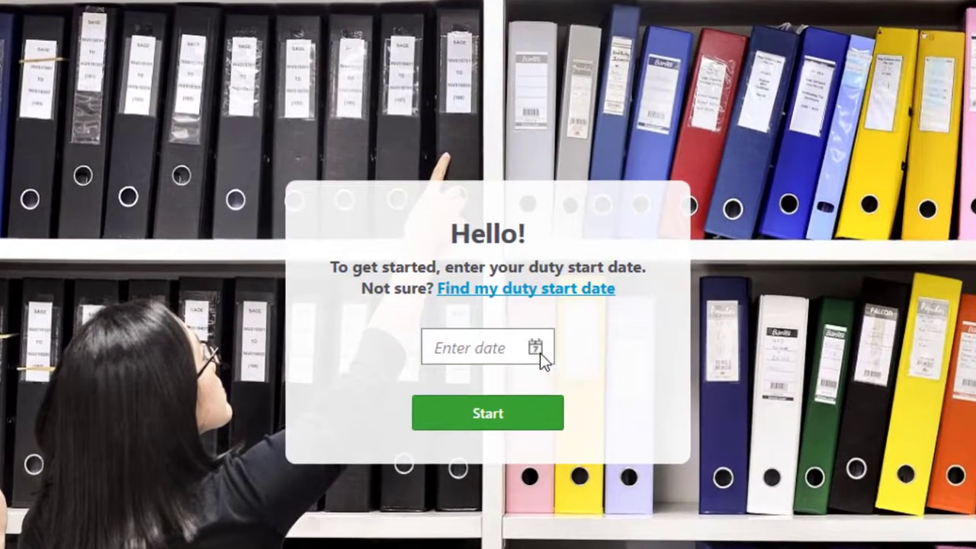
Pick 1 June 2022 as the duty start date and start the setup
click(540, 353)
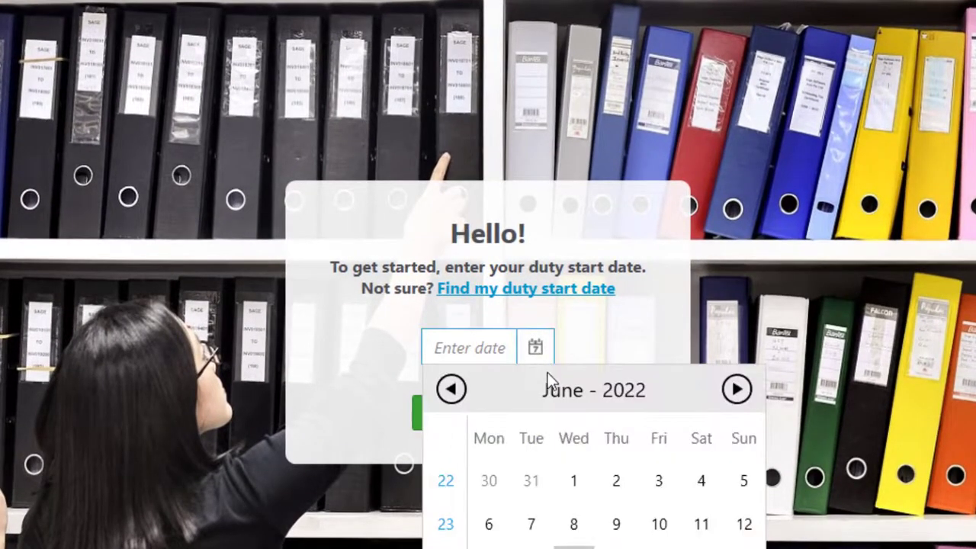
click(572, 481)
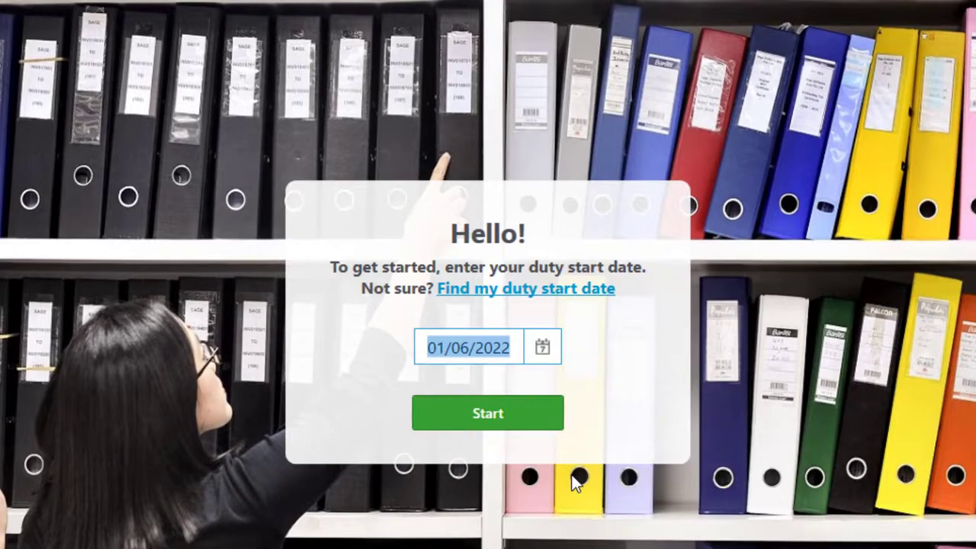
click(499, 424)
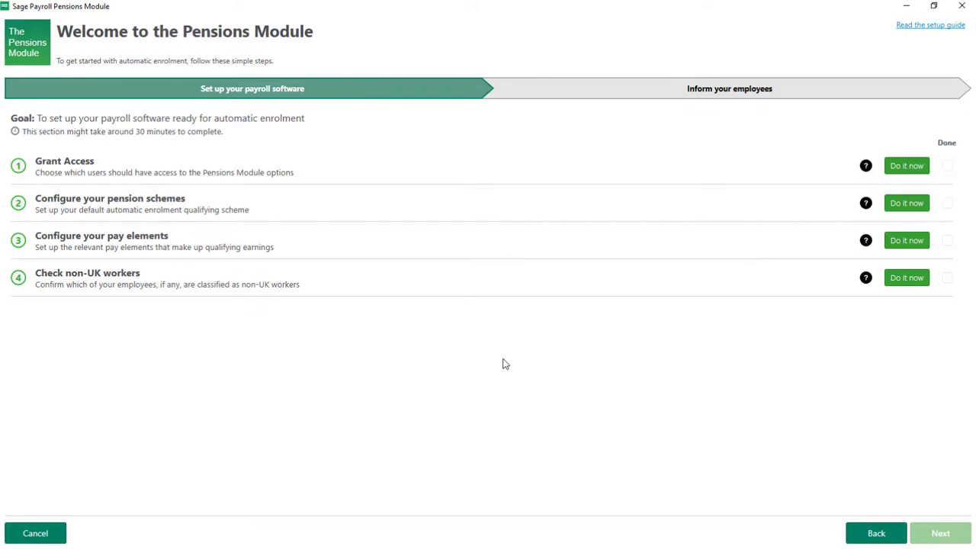
Save the user's full Pensions Module access and mark Grant Access done
click(904, 168)
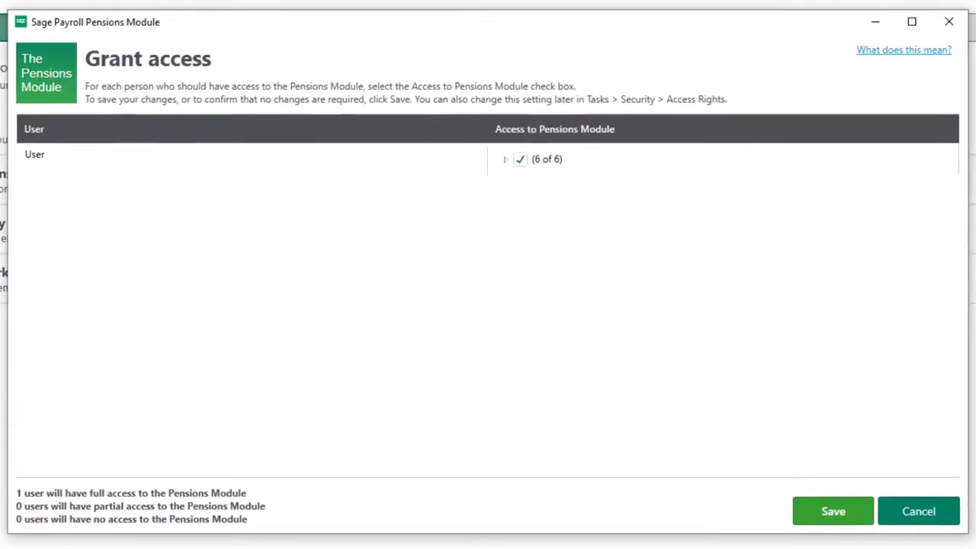
click(506, 158)
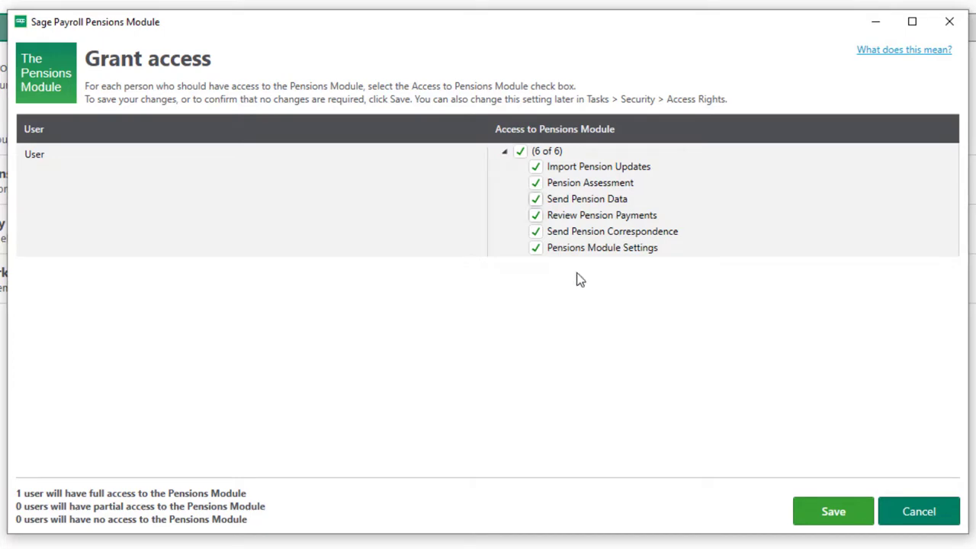
click(833, 512)
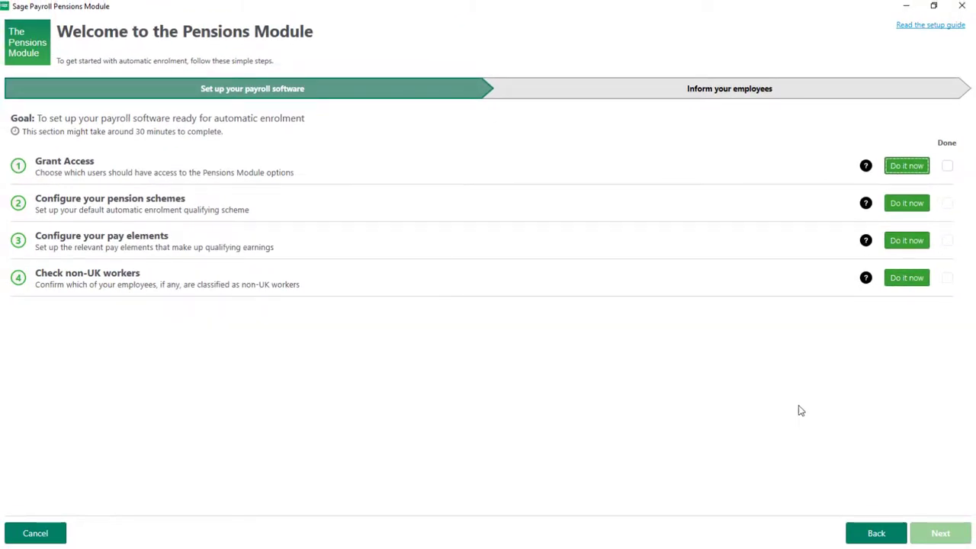
click(947, 167)
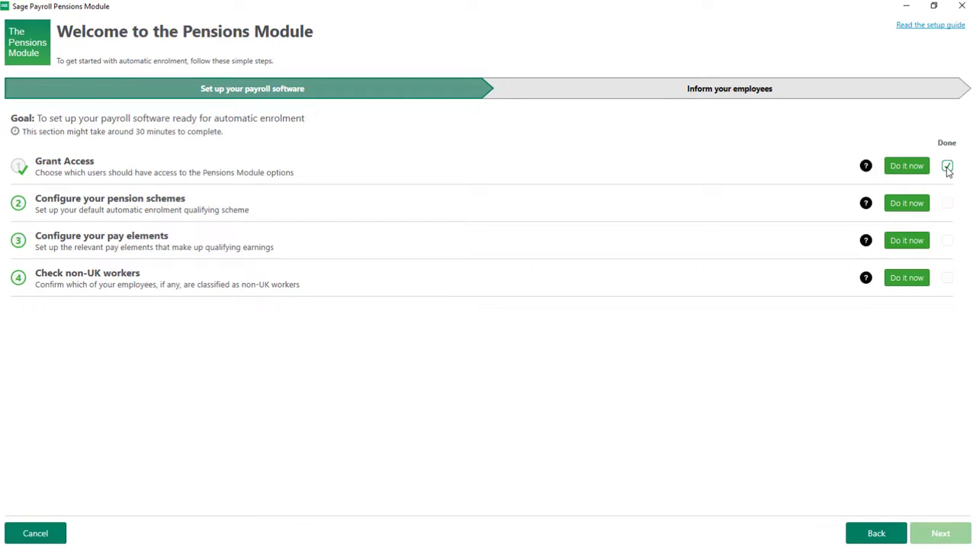
click(915, 202)
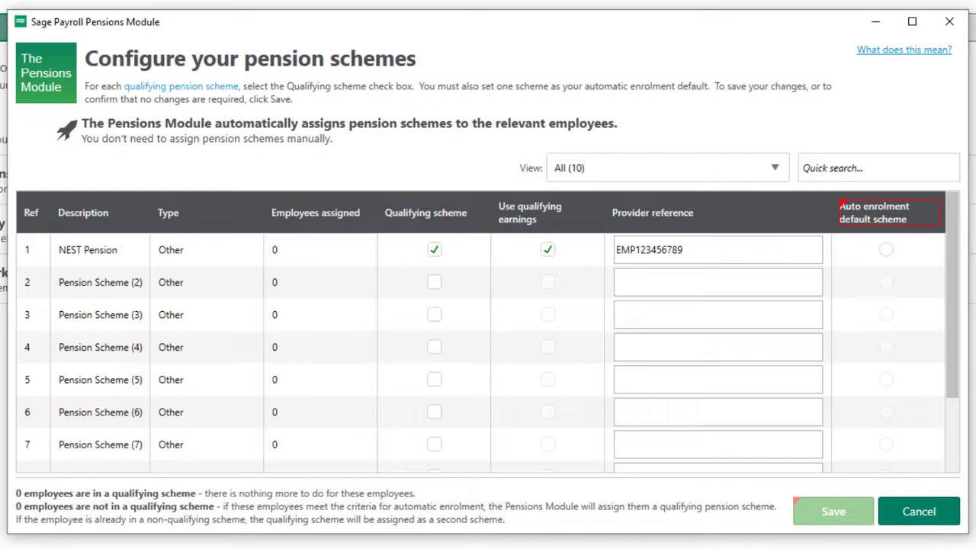
Save NEST Pension as the default auto enrolment scheme and mark step 2 done
click(886, 250)
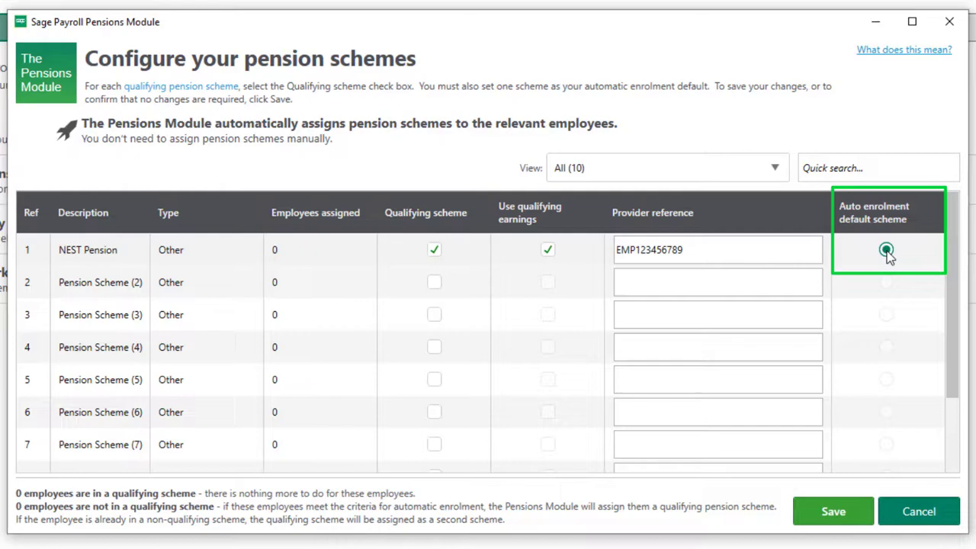
click(833, 511)
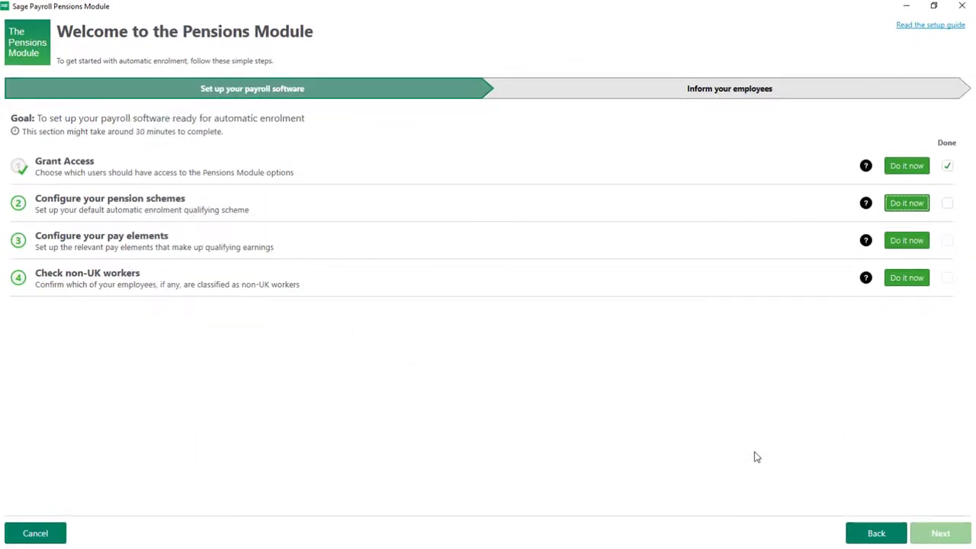
click(947, 204)
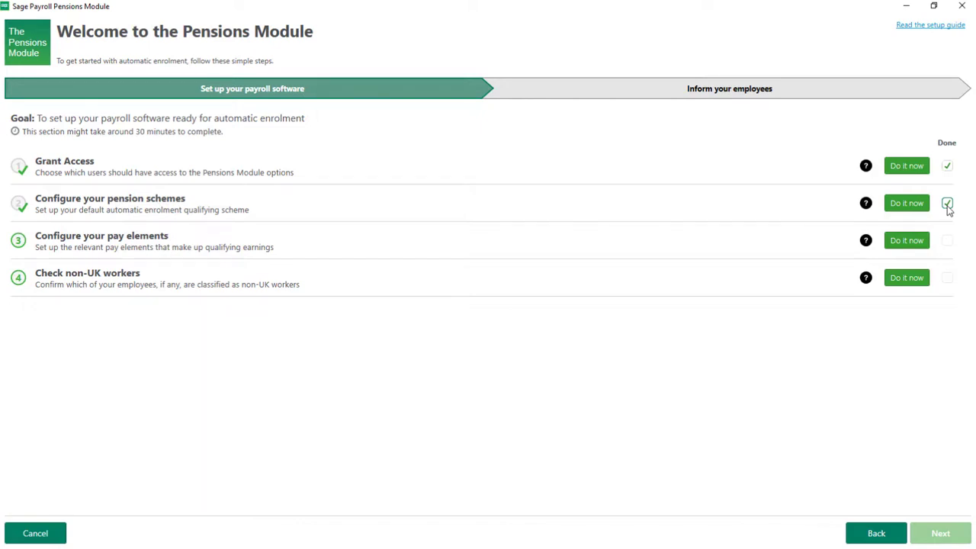
click(908, 242)
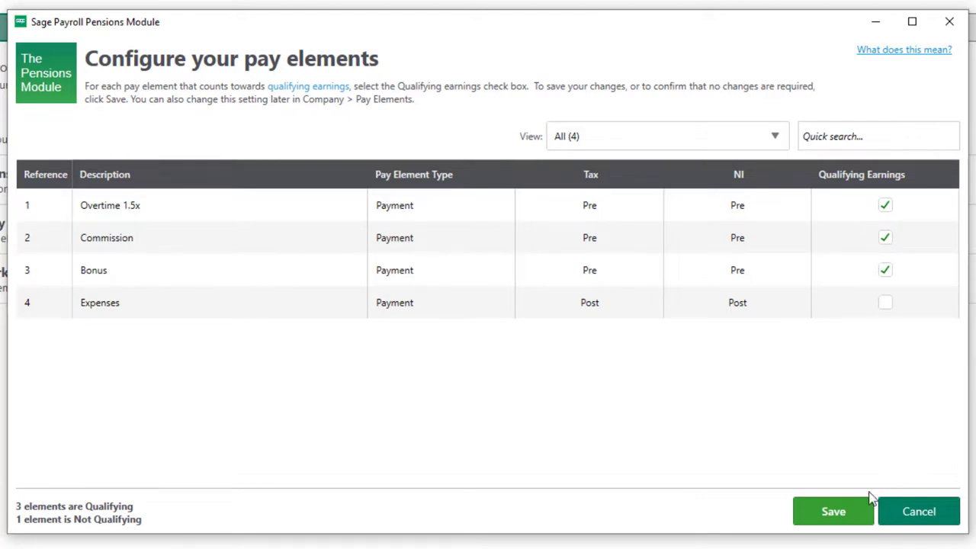
Save Overtime 1.5x, Commission and Bonus as qualifying pay elements and mark step 3 done
click(833, 513)
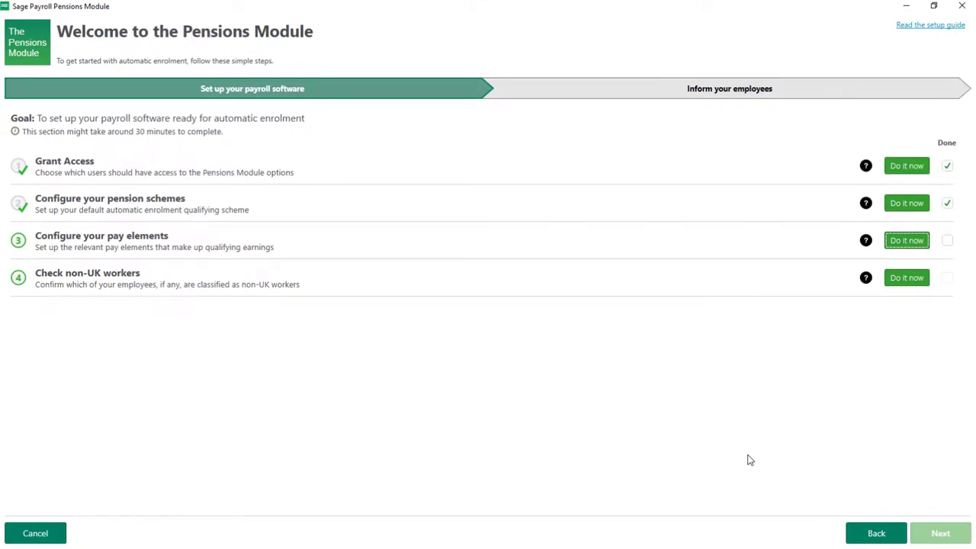
click(947, 240)
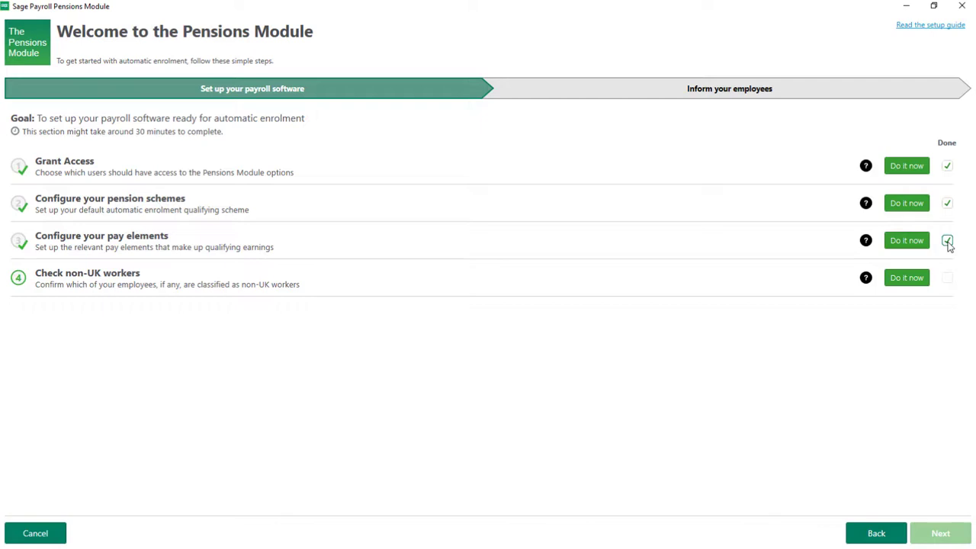
click(917, 279)
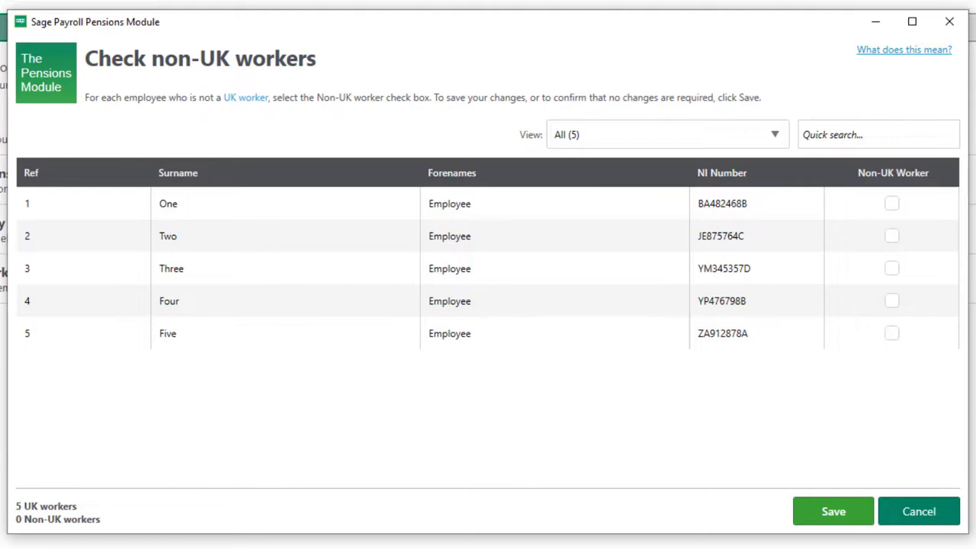
Save all five employees as UK workers, mark step 4 done and continue
click(837, 516)
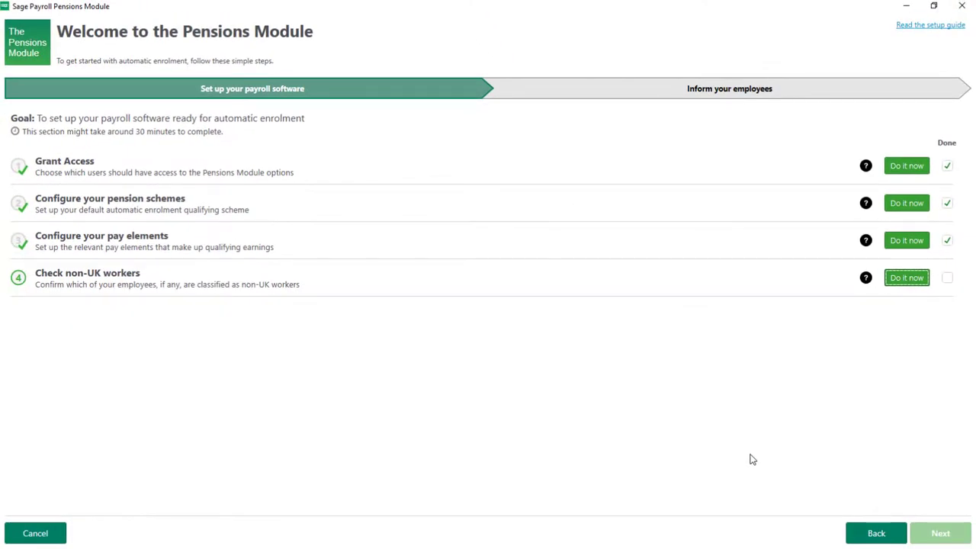
click(947, 279)
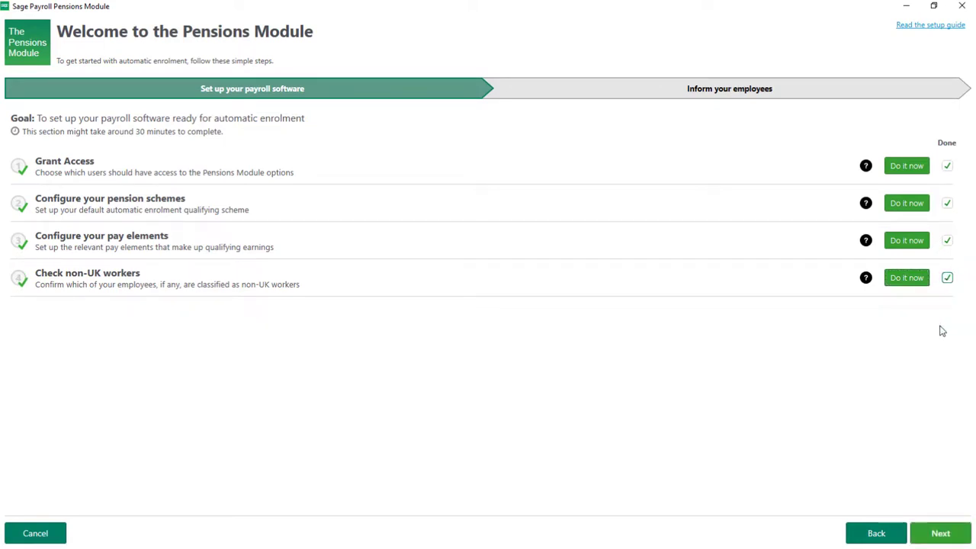
click(943, 533)
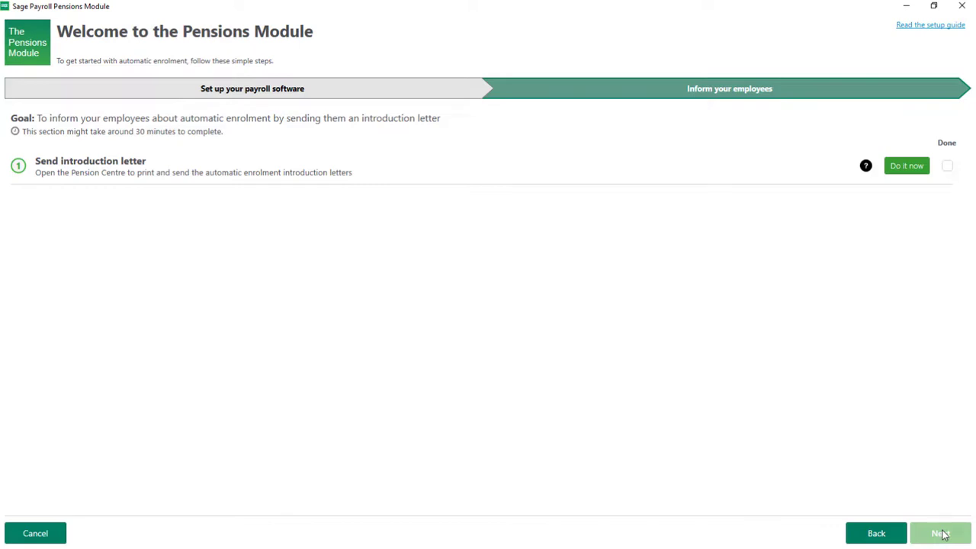
Review the introduction letter guidance in the Pension Centre and mark Send introduction letter done
click(911, 168)
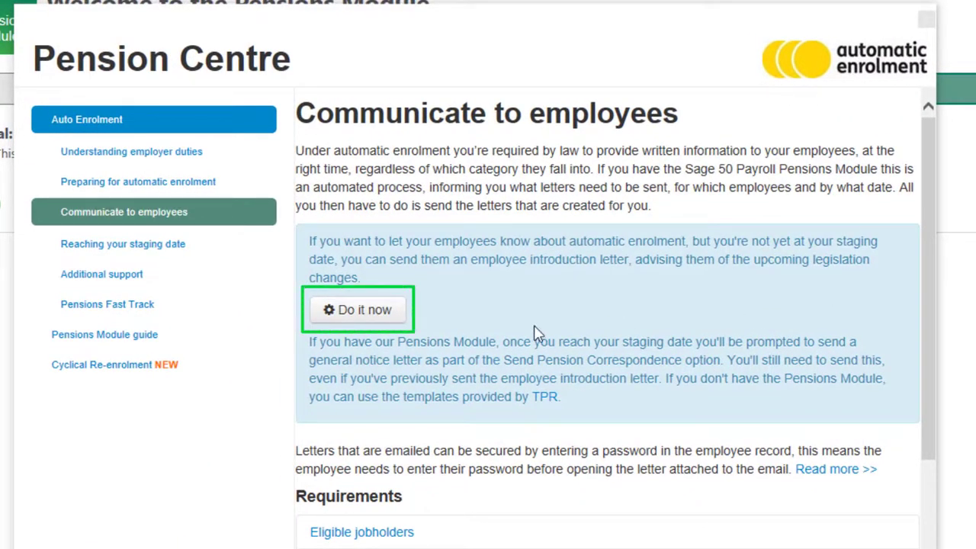
click(372, 314)
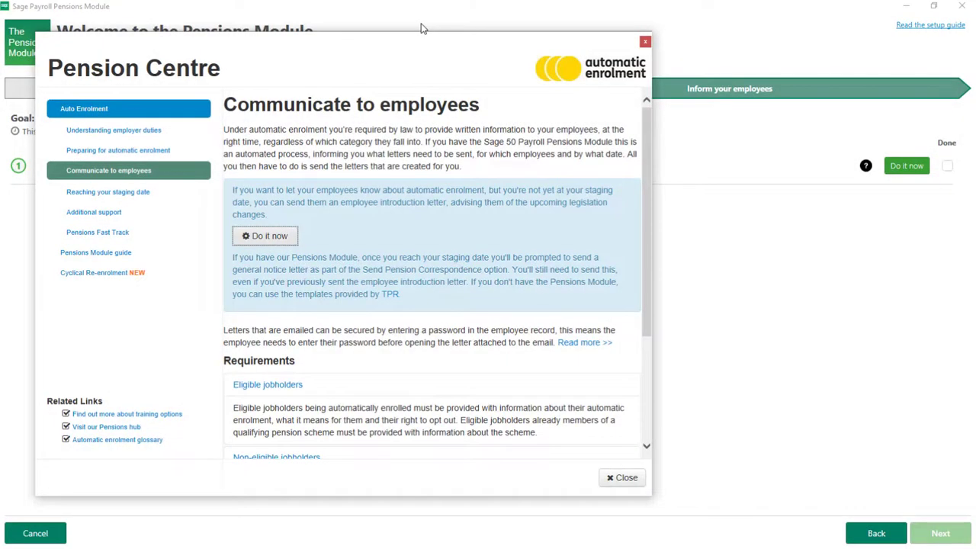
click(624, 479)
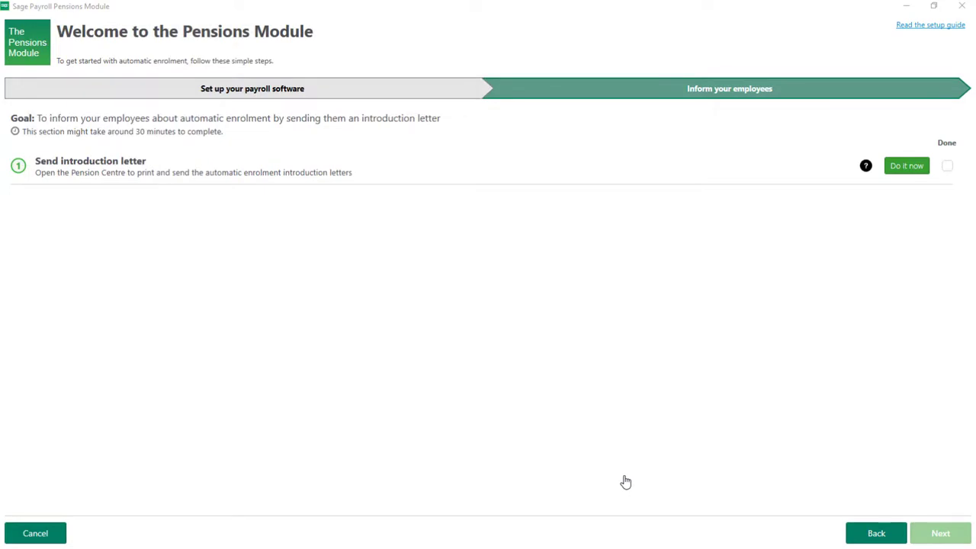
click(948, 167)
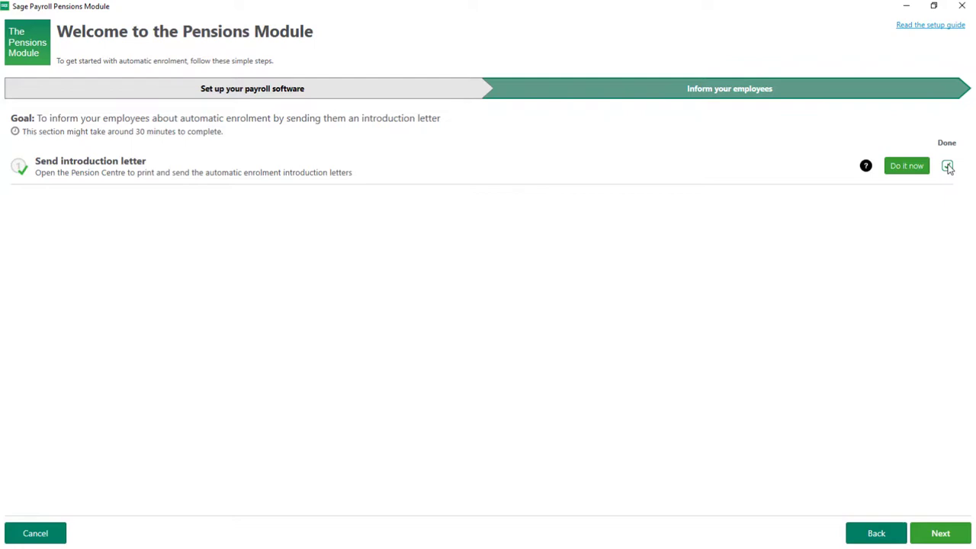
click(945, 534)
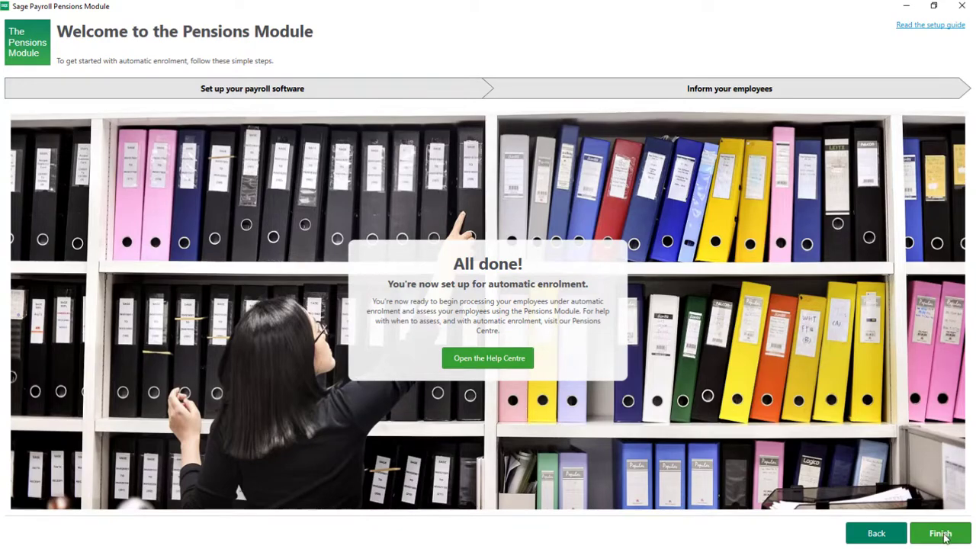
Finish from the All done! page, returning to the Employee List
click(945, 534)
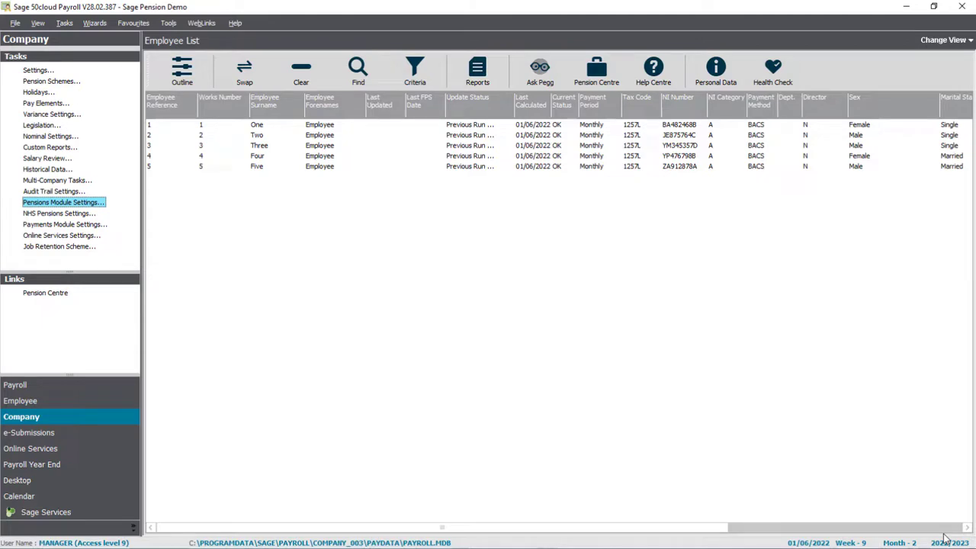
Save Pensions Module Settings with duty start 01/06/2022 and NEST Pension as default scheme
click(71, 206)
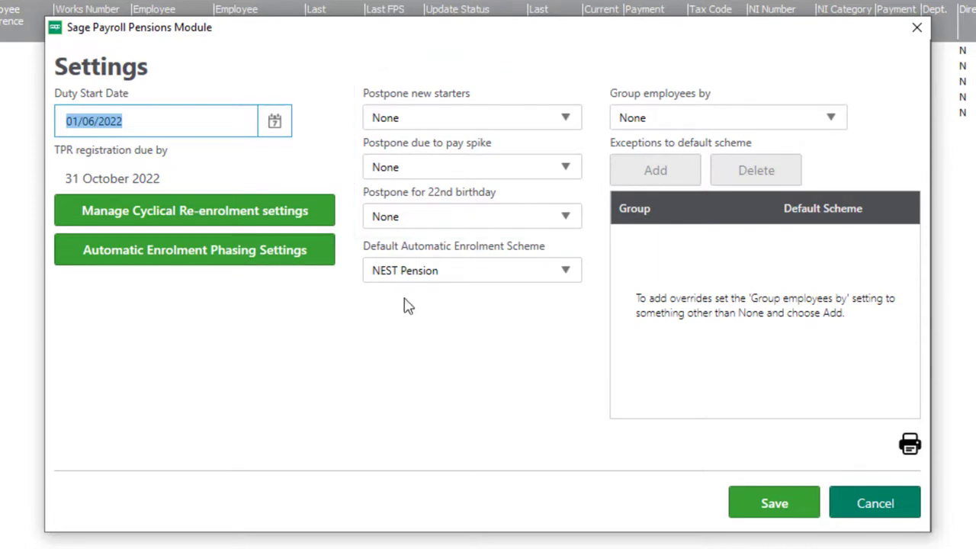
click(781, 509)
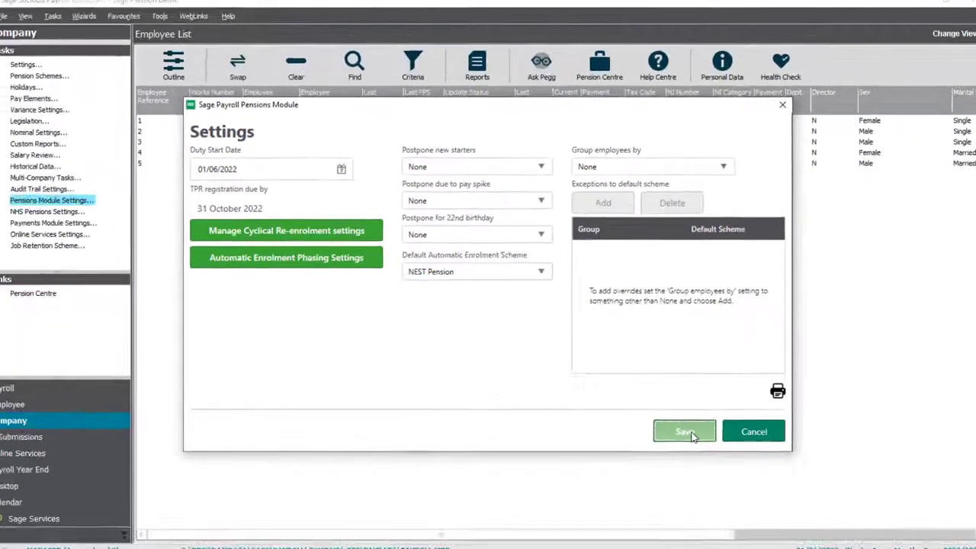